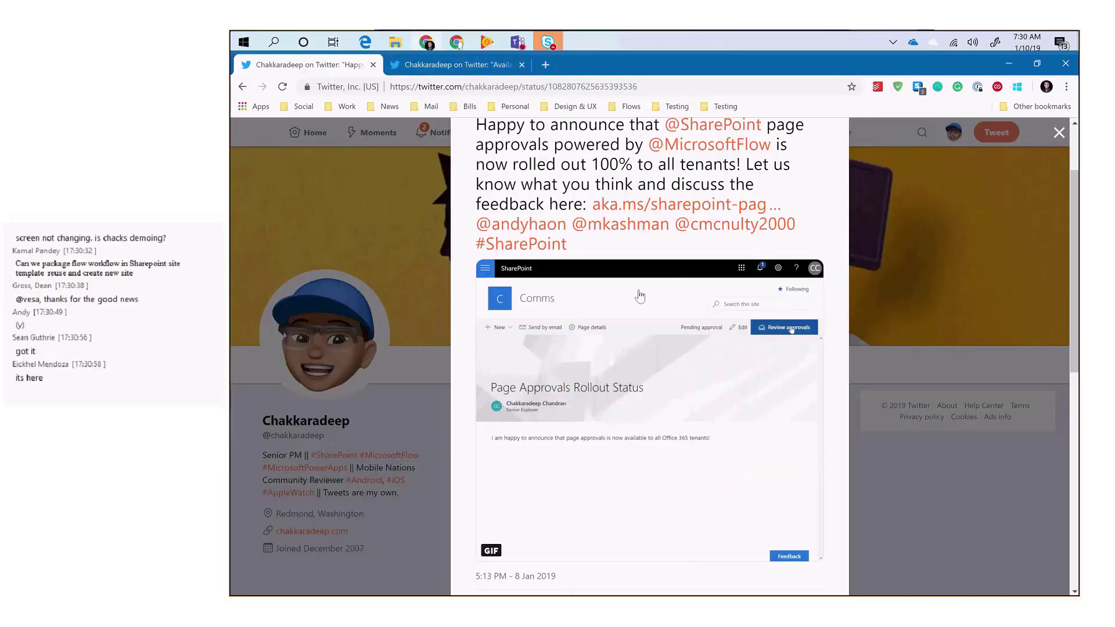
# - Advance to the tweet about SharePoint date-column reminders, then switch to the Customer Contracts library
pyautogui.scroll(1, 640, 297)
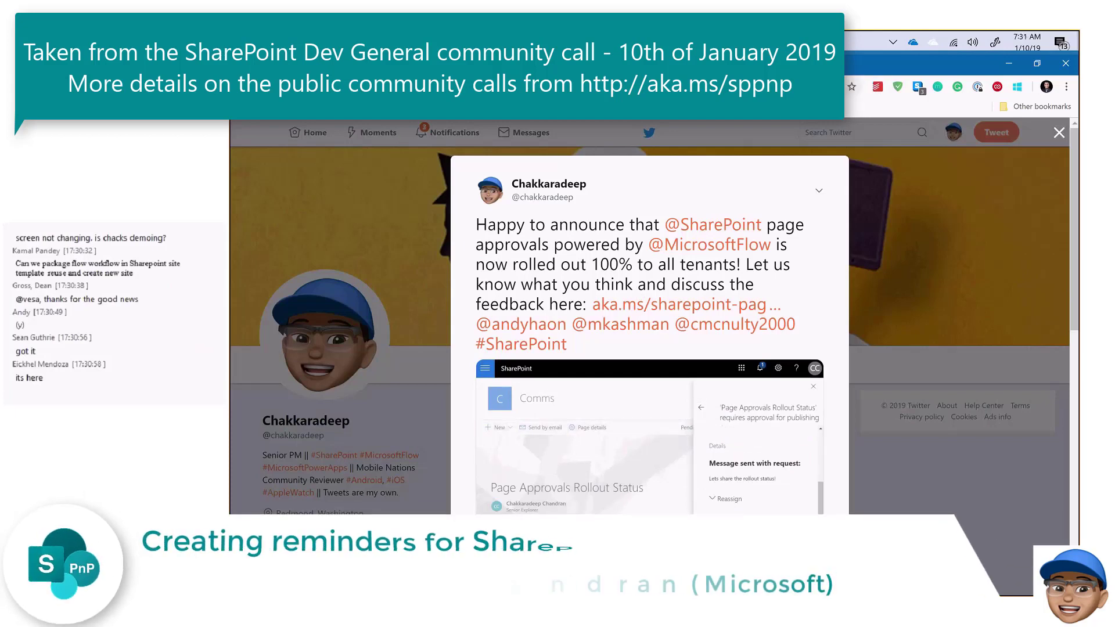
pyautogui.press('j')
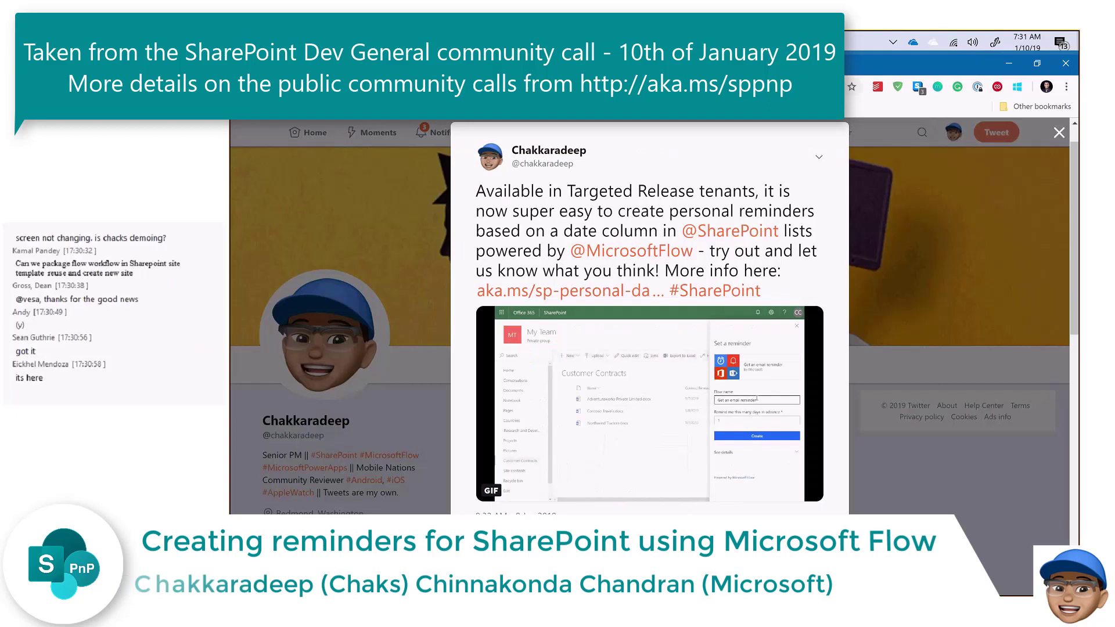
pyautogui.hotkey('alt', 'Tab')
pyautogui.press('Escape')
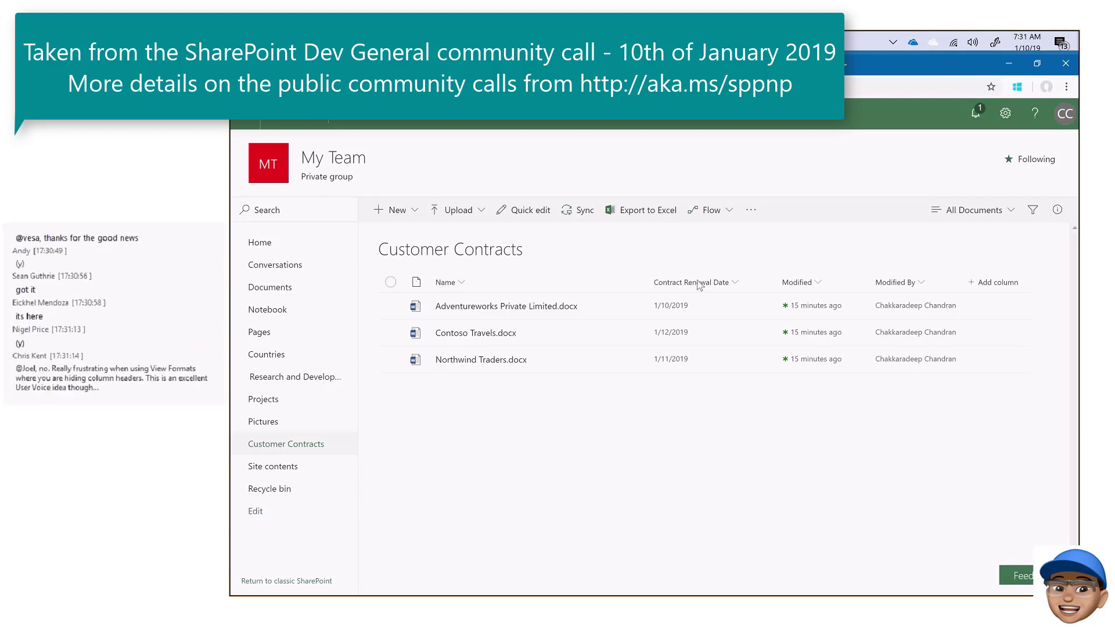
# - Show the library's Flow menu with the Set a reminder option for Contract Renewal Date
pyautogui.click(718, 216)
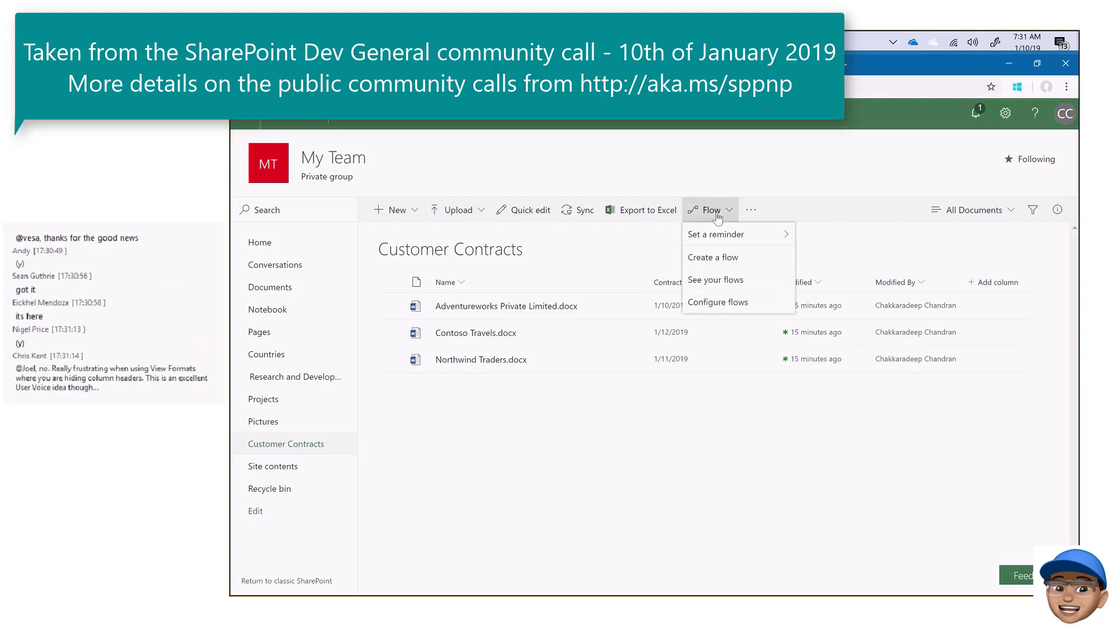
pyautogui.moveTo(721, 239)
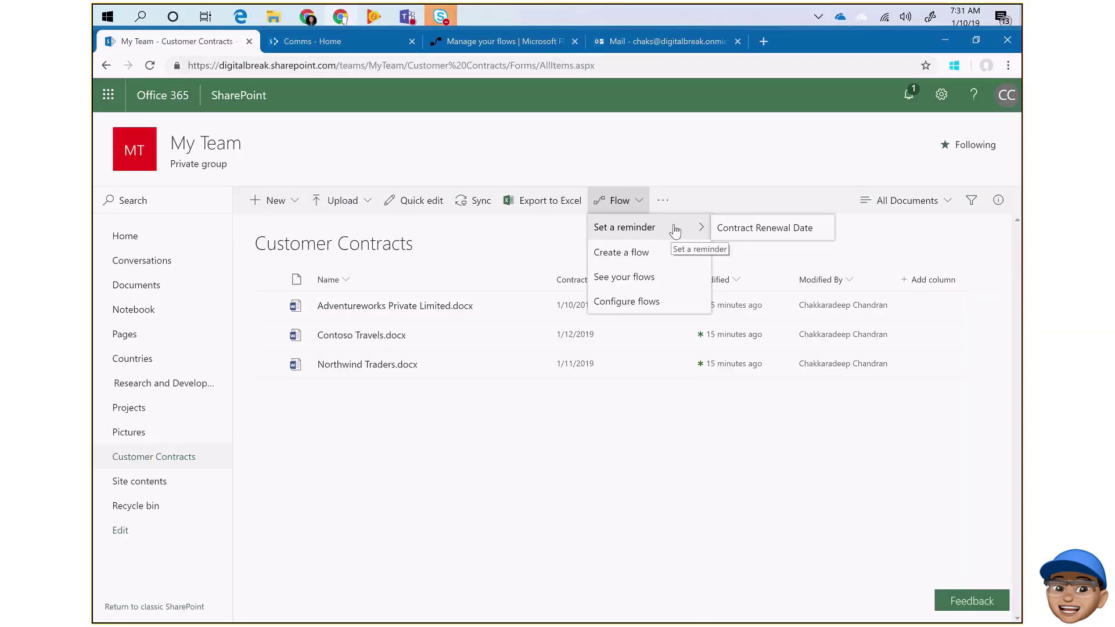
# - Create a Contract Renewal Date reminder flow named 'Contract reminder' that sends 1 day in advance
pyautogui.click(765, 228)
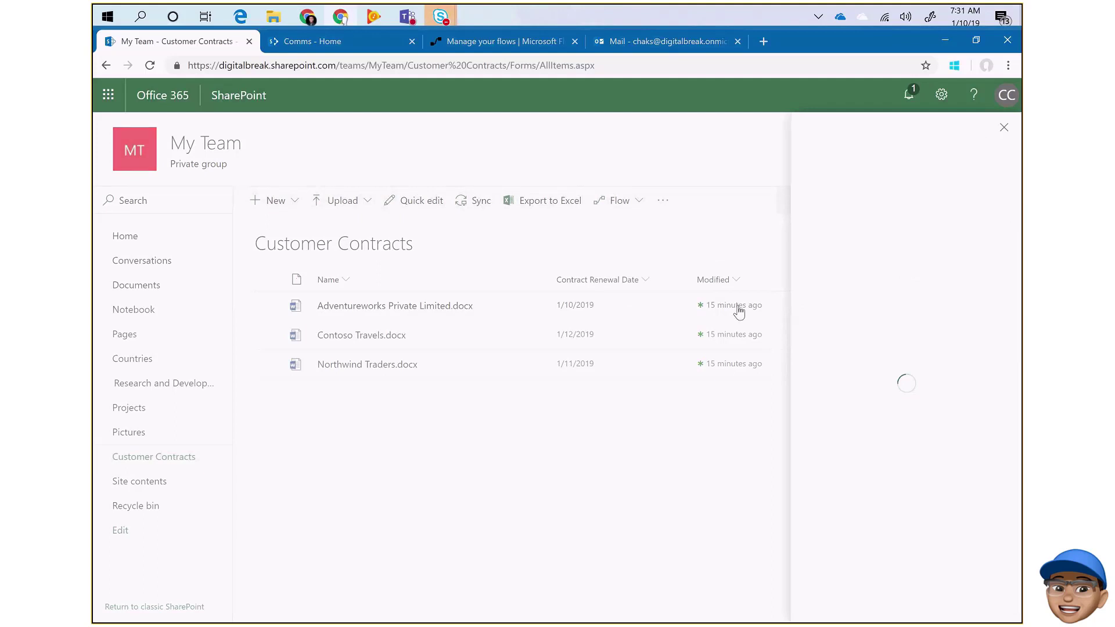
pyautogui.moveTo(923, 309); pyautogui.dragTo(806, 308)
pyautogui.write('Contract reminder')
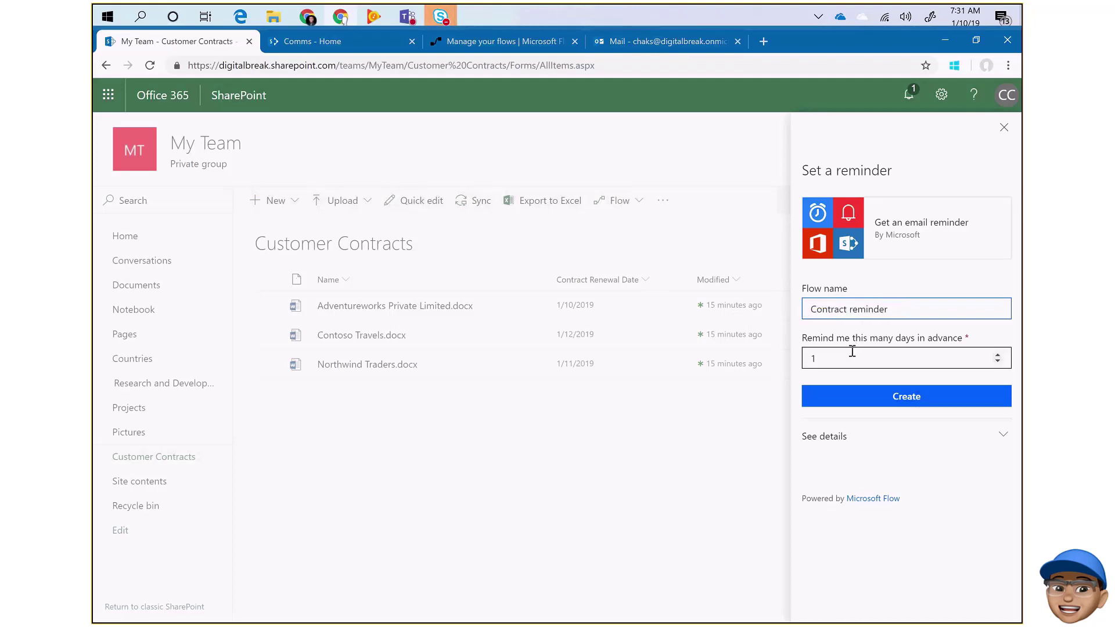
pyautogui.press('Tab')
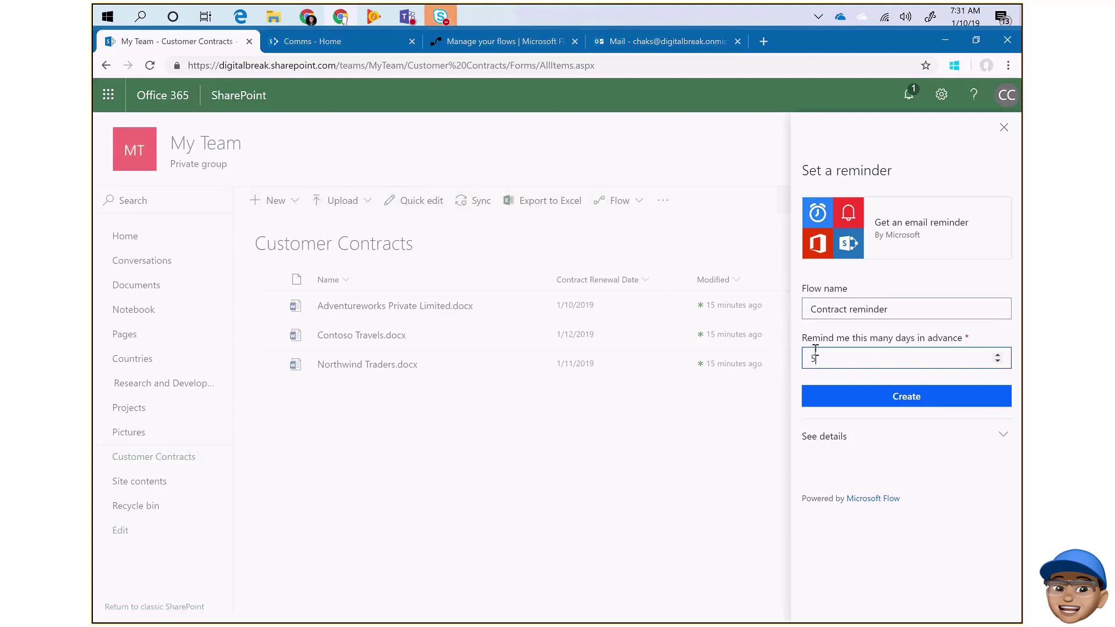
pyautogui.press('BackSpace')
pyautogui.write('1')
pyautogui.click(875, 401)
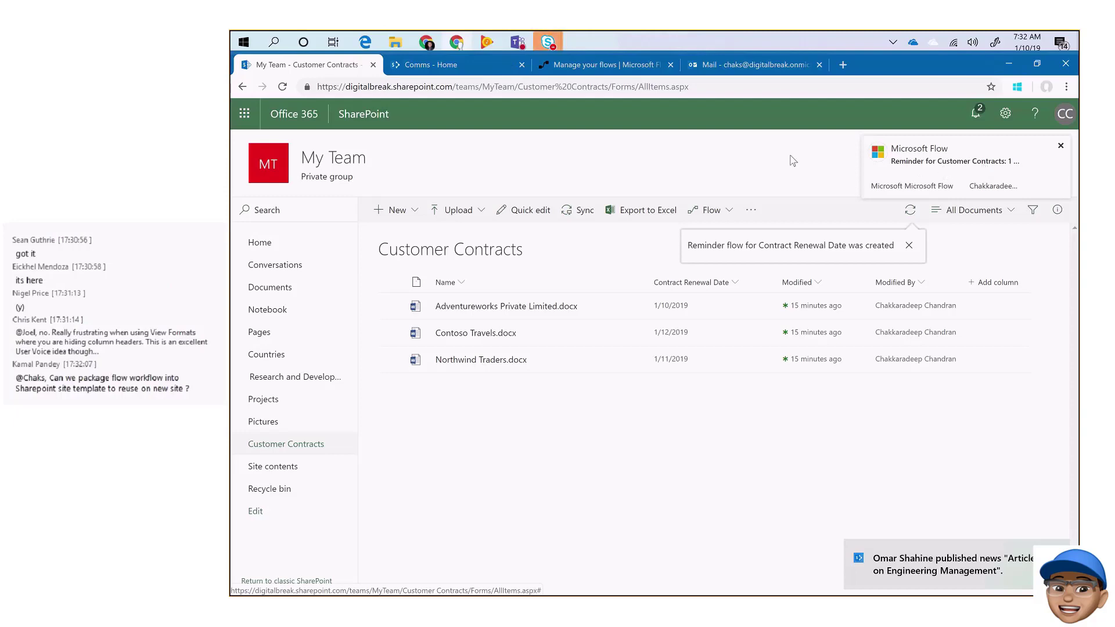
# - Check the reminder email listing Northwind Traders due in 1 day, then go to My flows
pyautogui.click(740, 62)
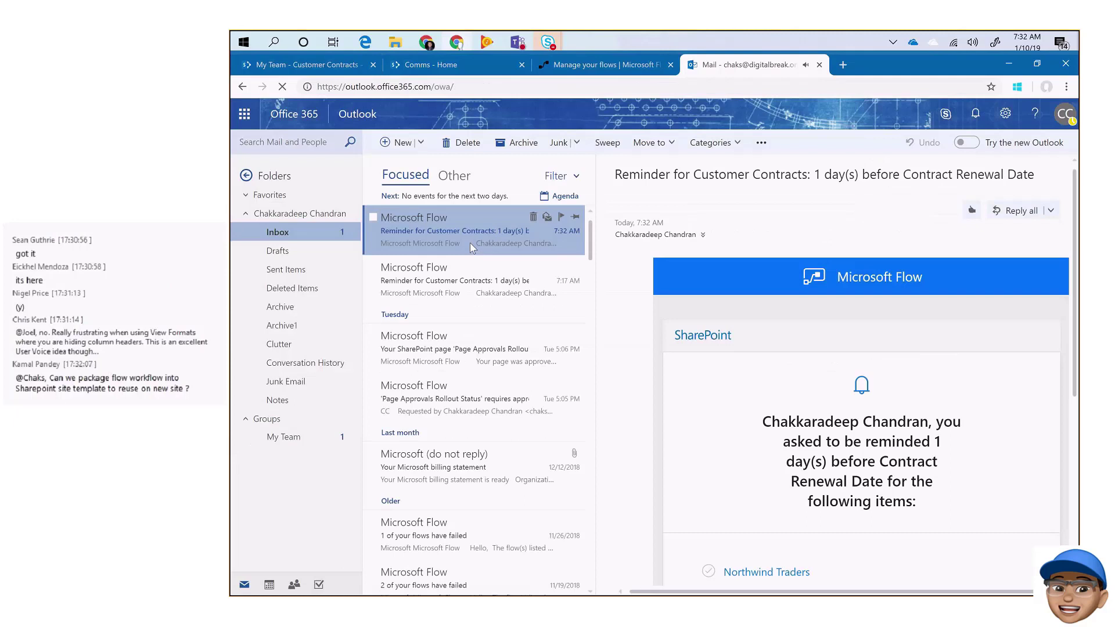
pyautogui.scroll(-3, 860, 314)
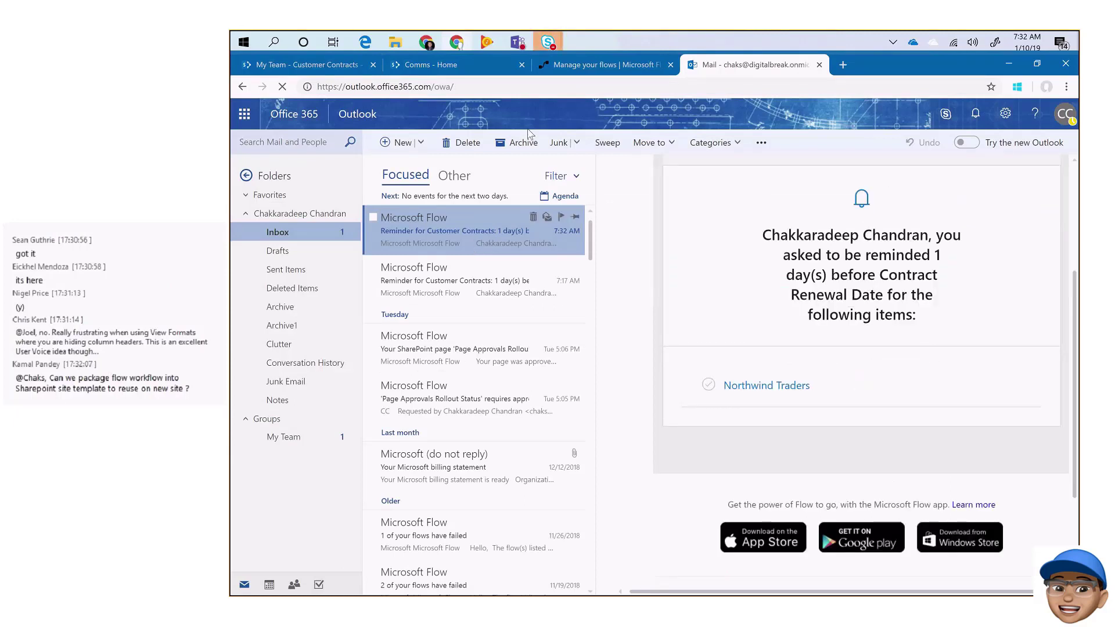
pyautogui.click(302, 66)
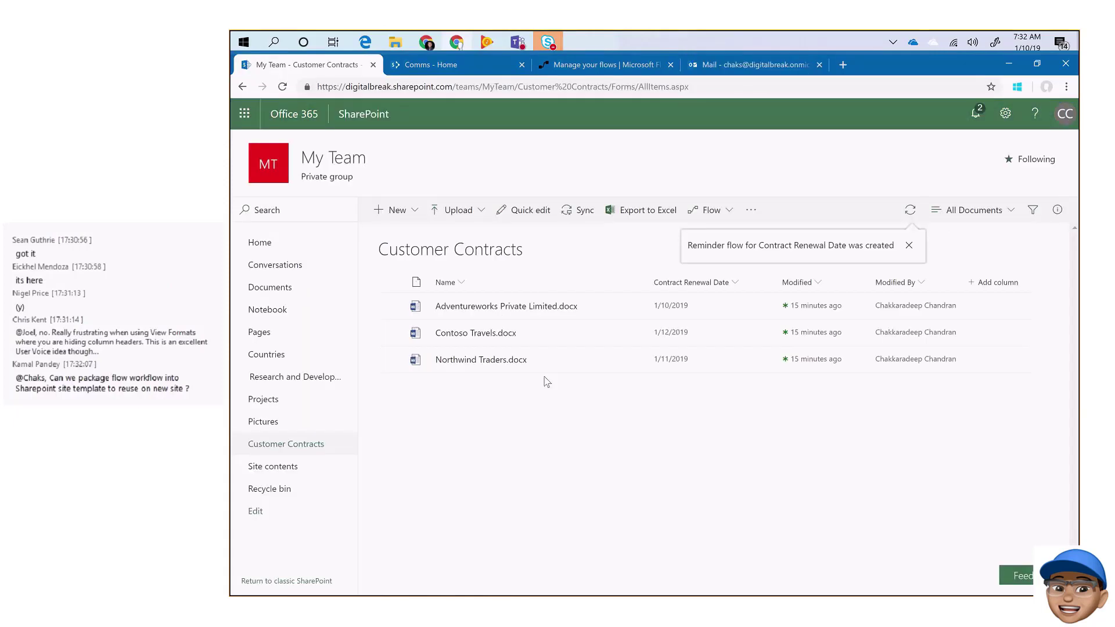
pyautogui.click(716, 68)
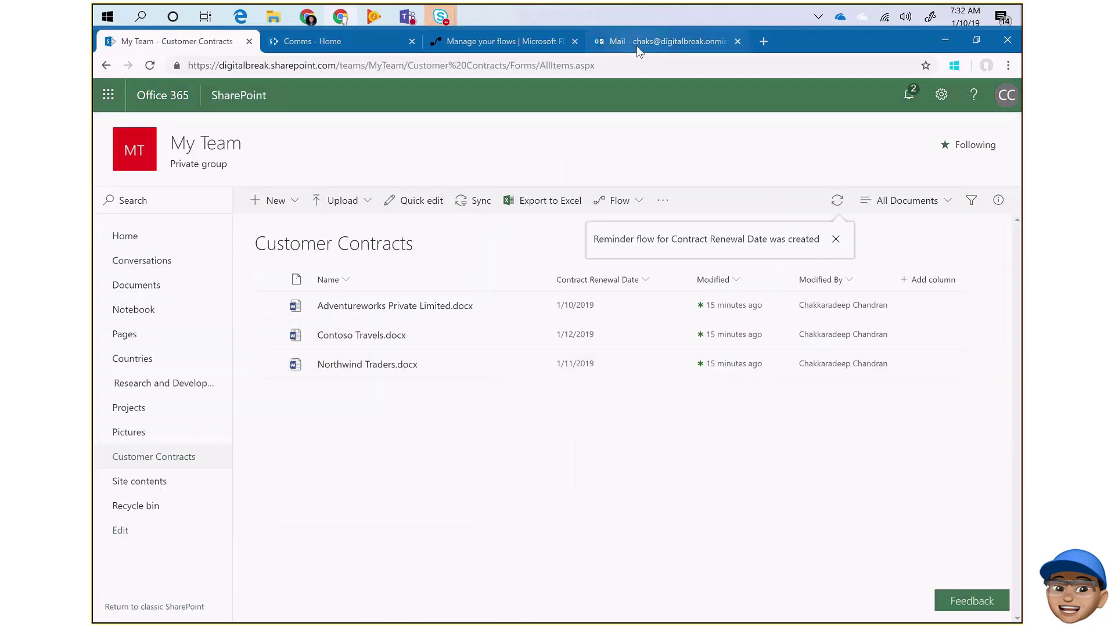
pyautogui.click(639, 49)
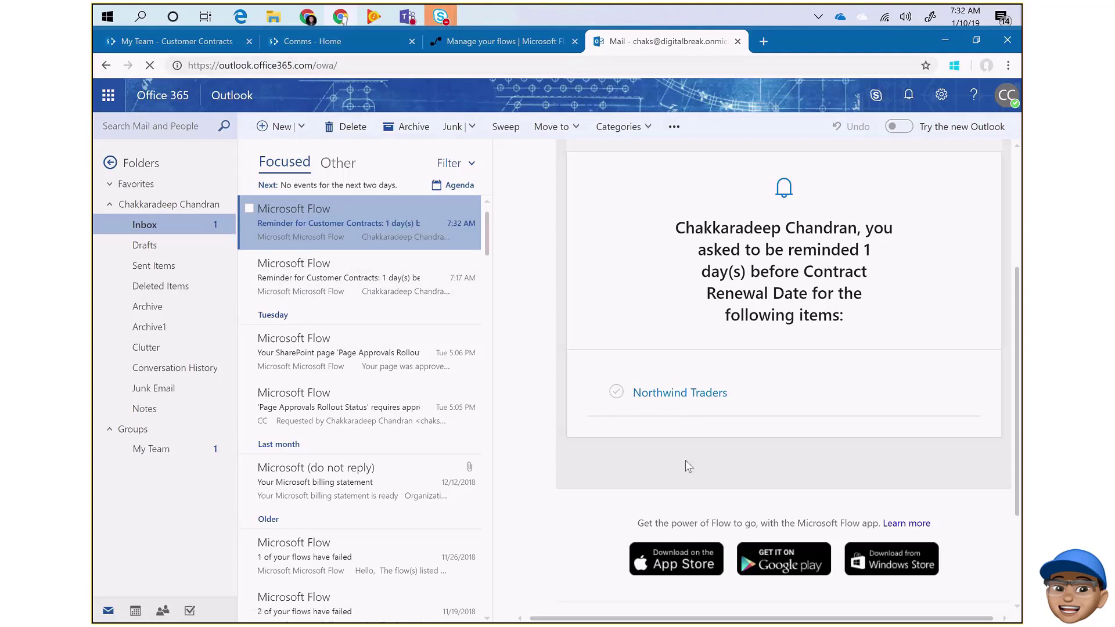
pyautogui.click(462, 55)
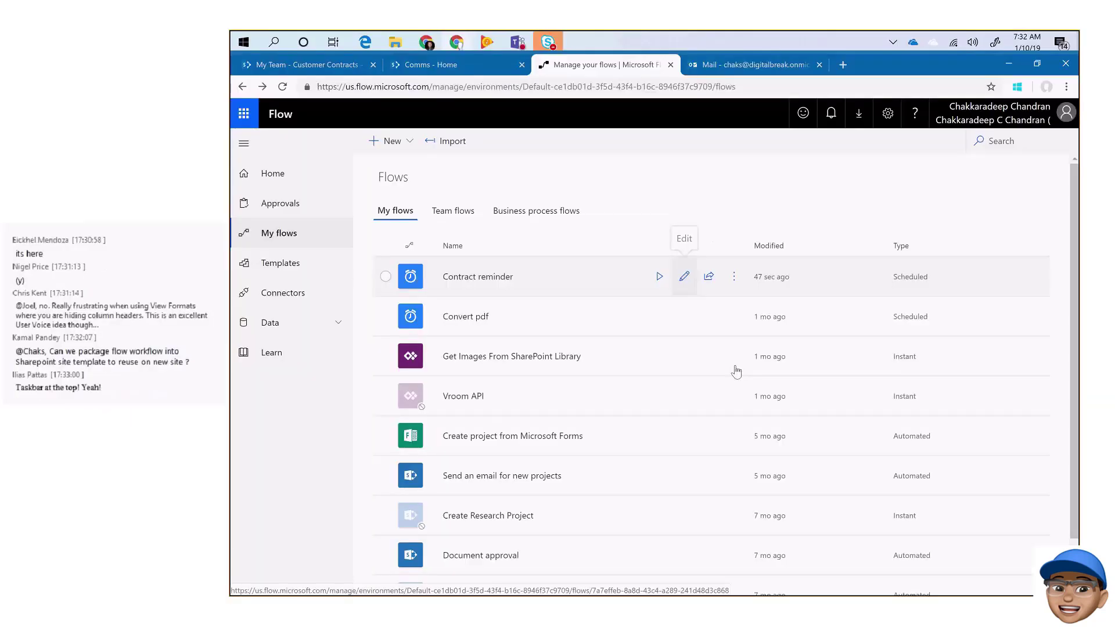
# - Open Contract reminder for editing and review its Recurrence schedule: every day at 15:00
pyautogui.click(684, 276)
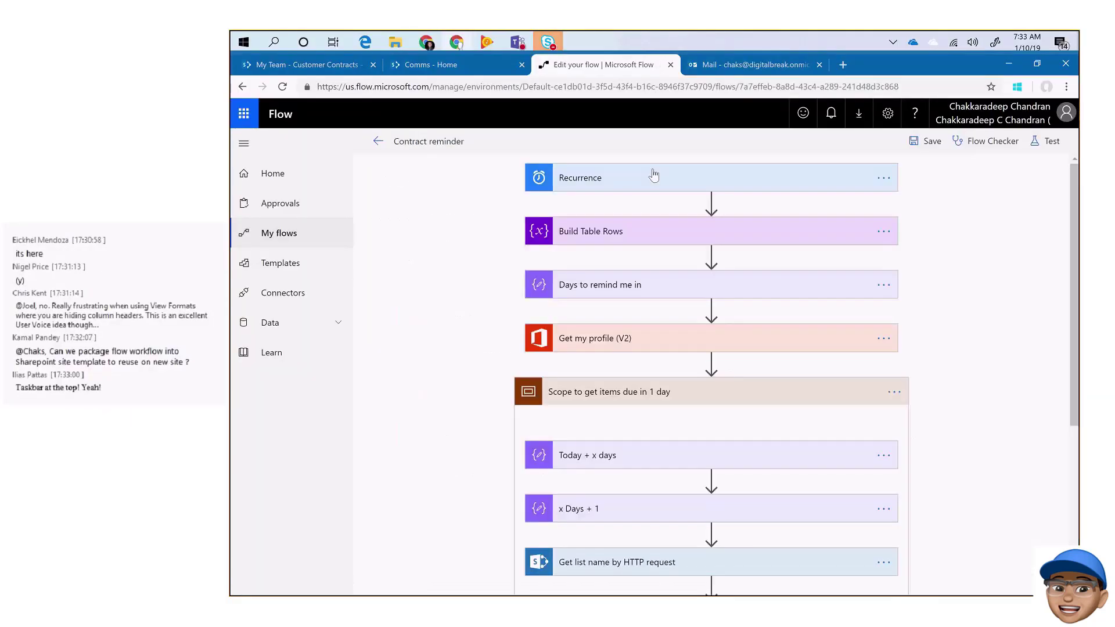
pyautogui.click(652, 179)
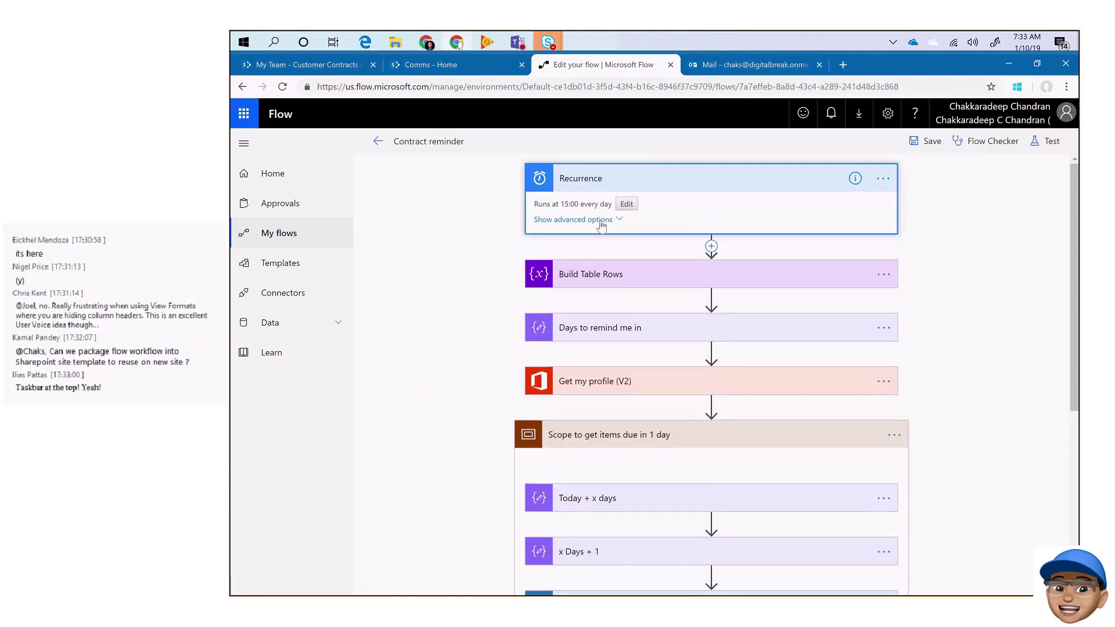
pyautogui.click(601, 221)
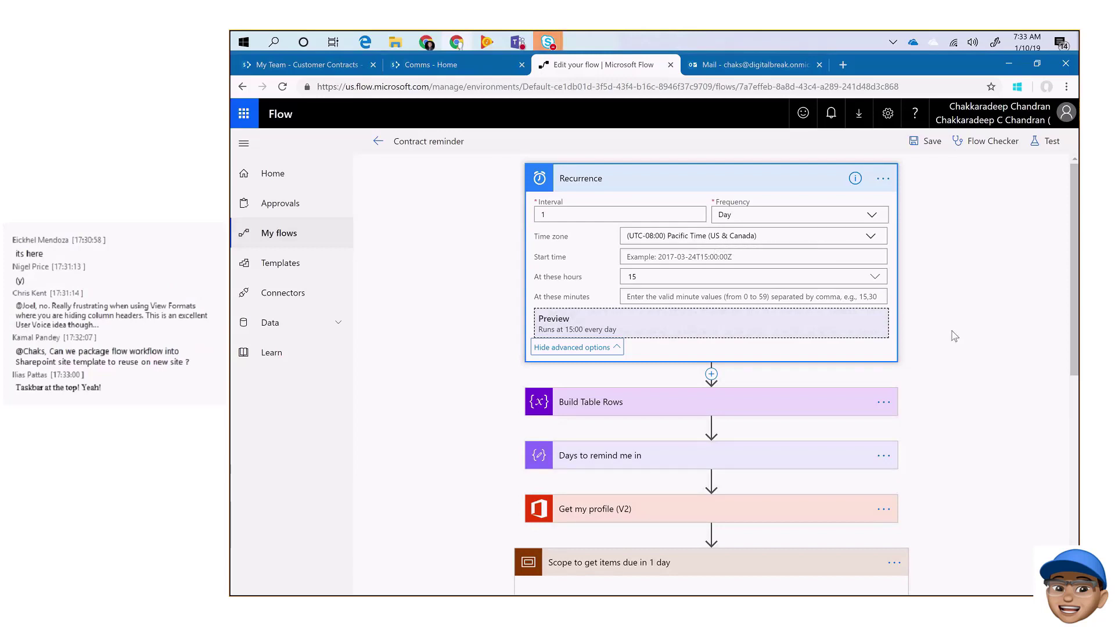
pyautogui.scroll(-2, 954, 337)
pyautogui.scroll(2, 730, 361)
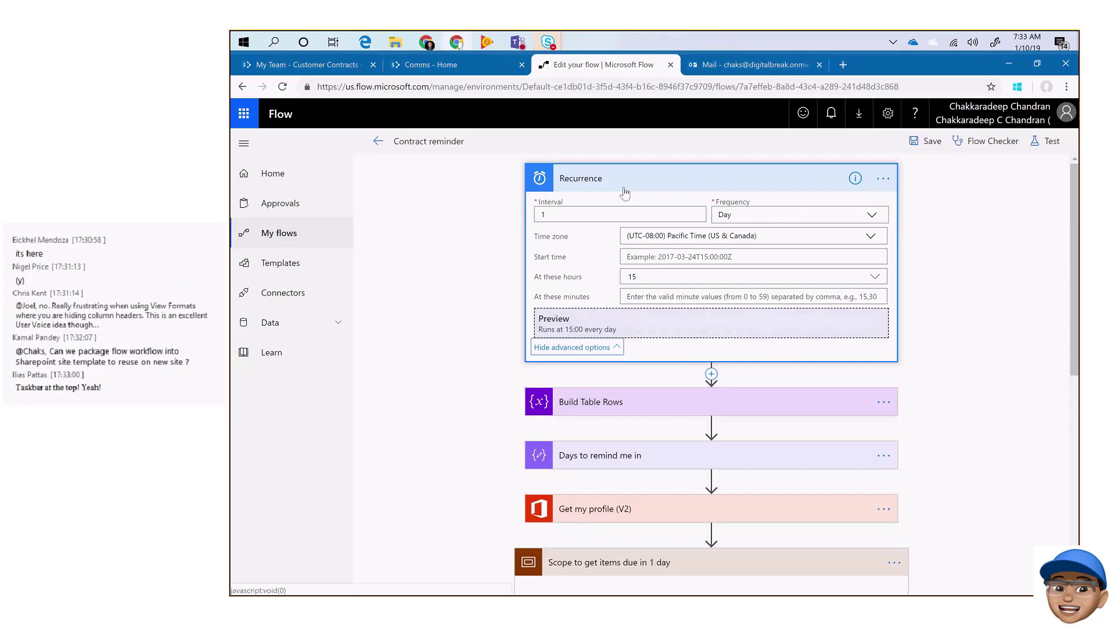
pyautogui.click(629, 357)
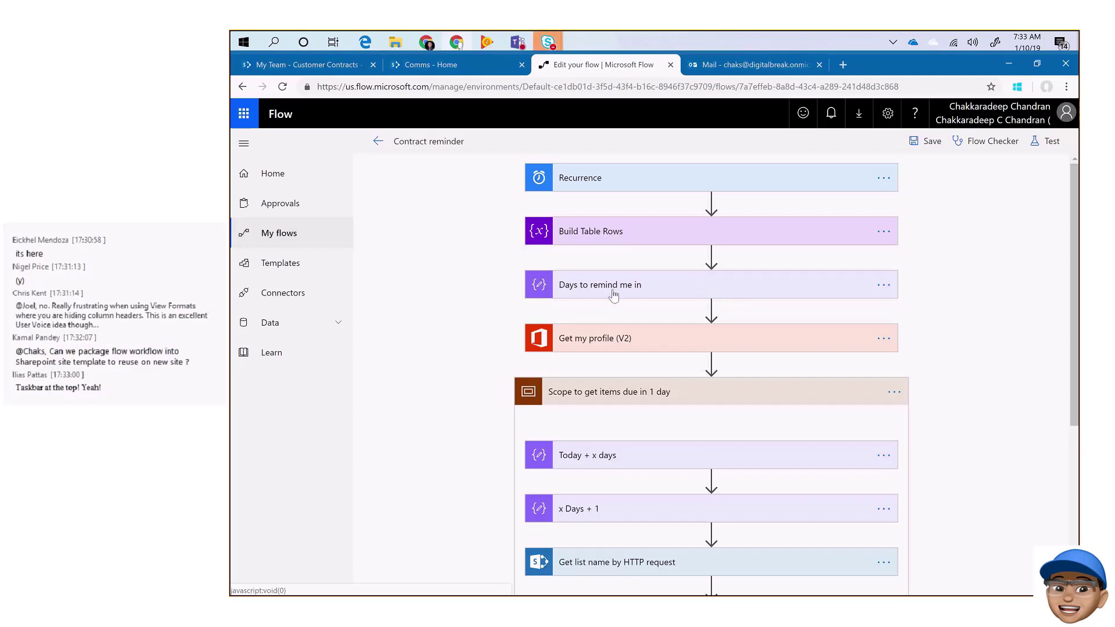
# - Expand the Days to remind me in and Get my profile (V2) steps
pyautogui.click(662, 290)
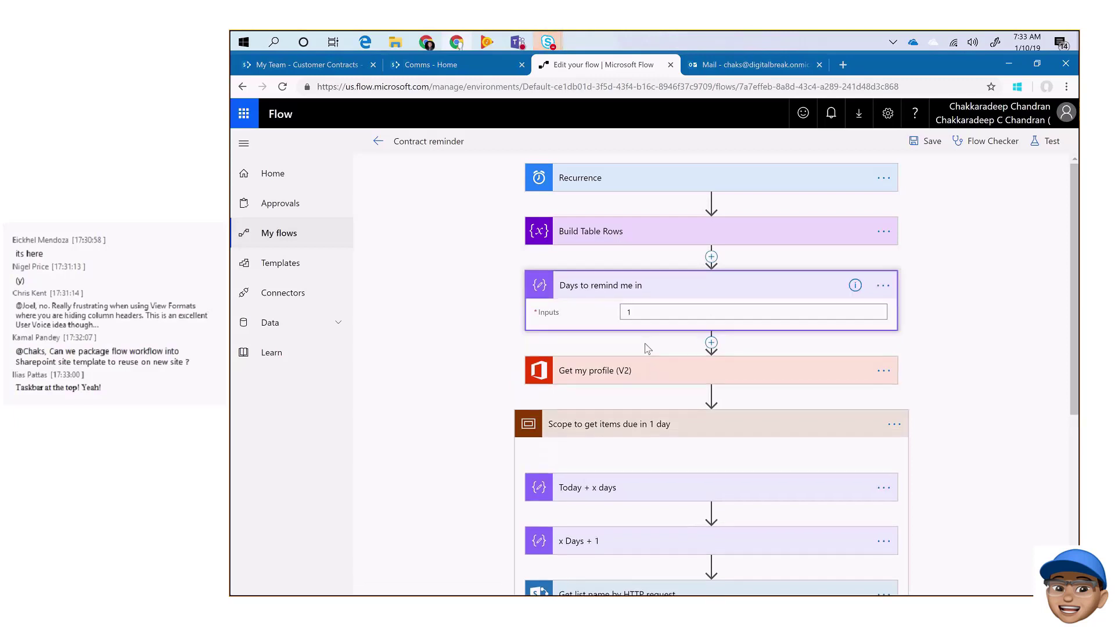
pyautogui.scroll(-1, 648, 256)
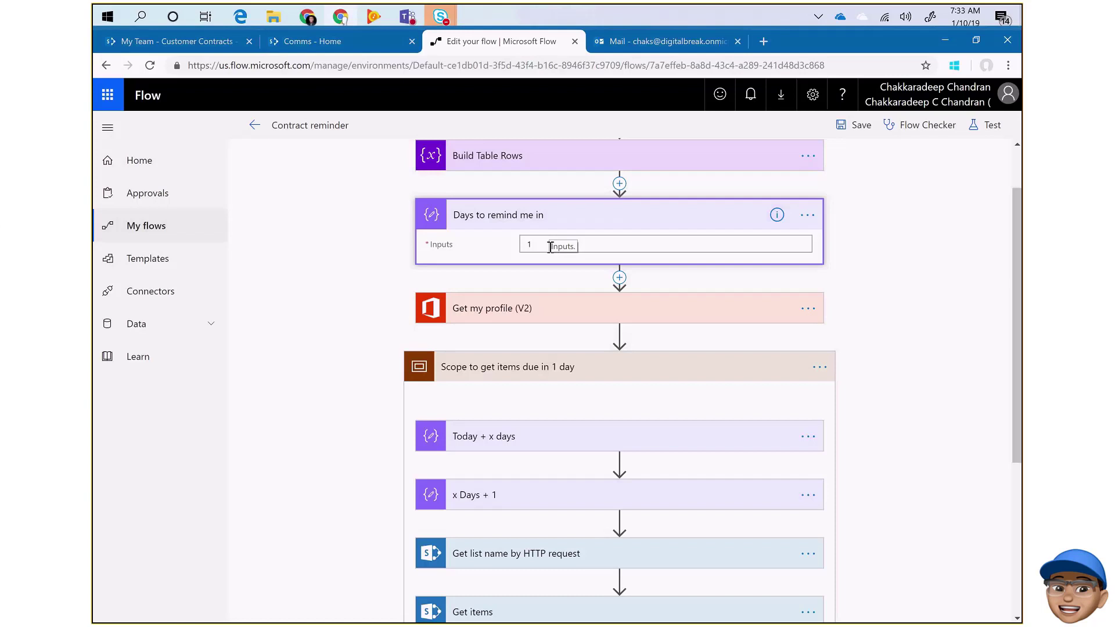
pyautogui.click(560, 320)
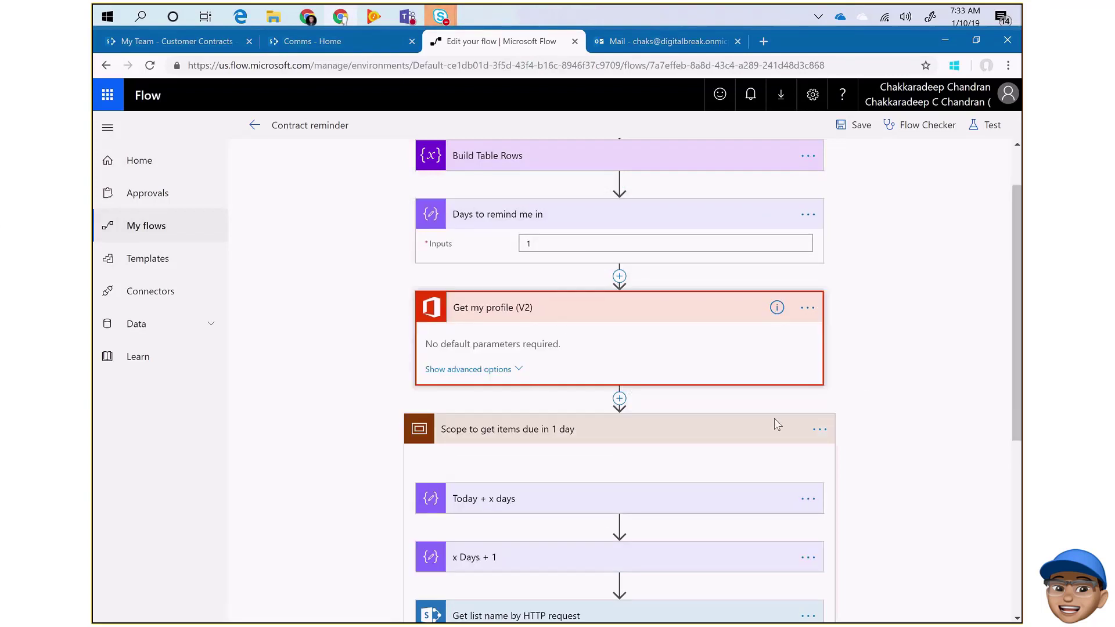
pyautogui.scroll(-3, 777, 424)
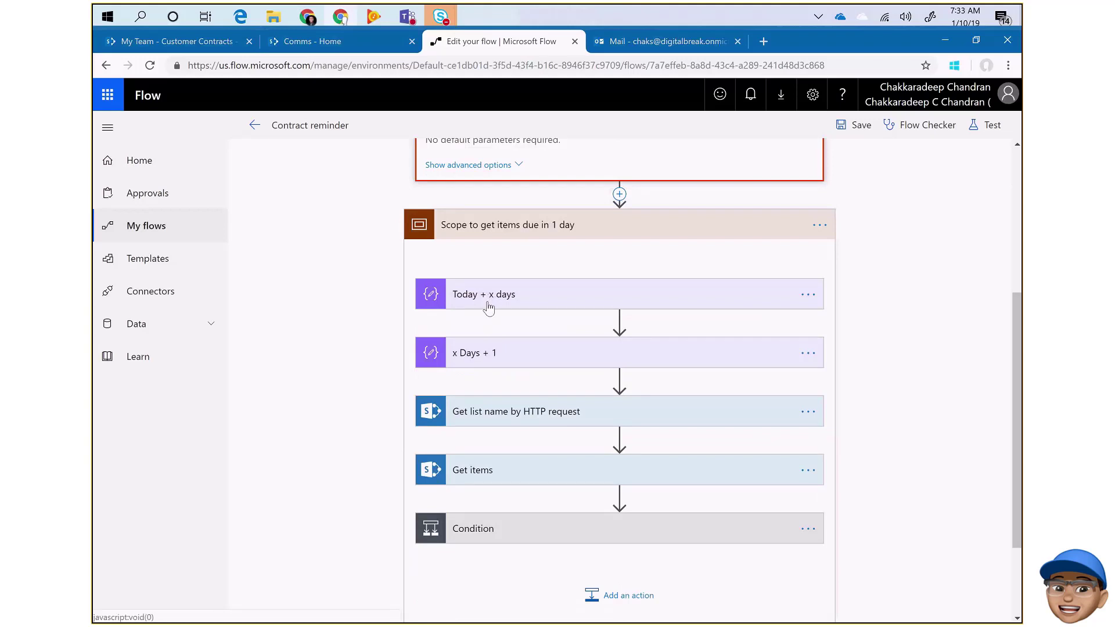
# - Expand the Today + x days and x Days + 1 steps, then scroll to Get list name by HTTP request
pyautogui.click(488, 308)
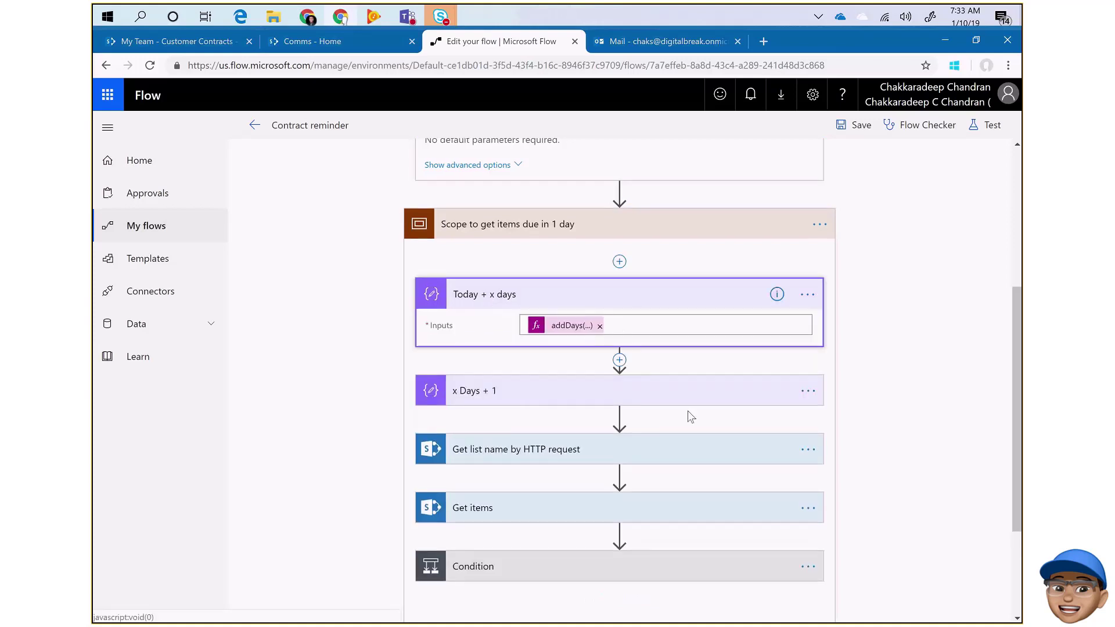
pyautogui.click(688, 403)
pyautogui.scroll(-2, 859, 429)
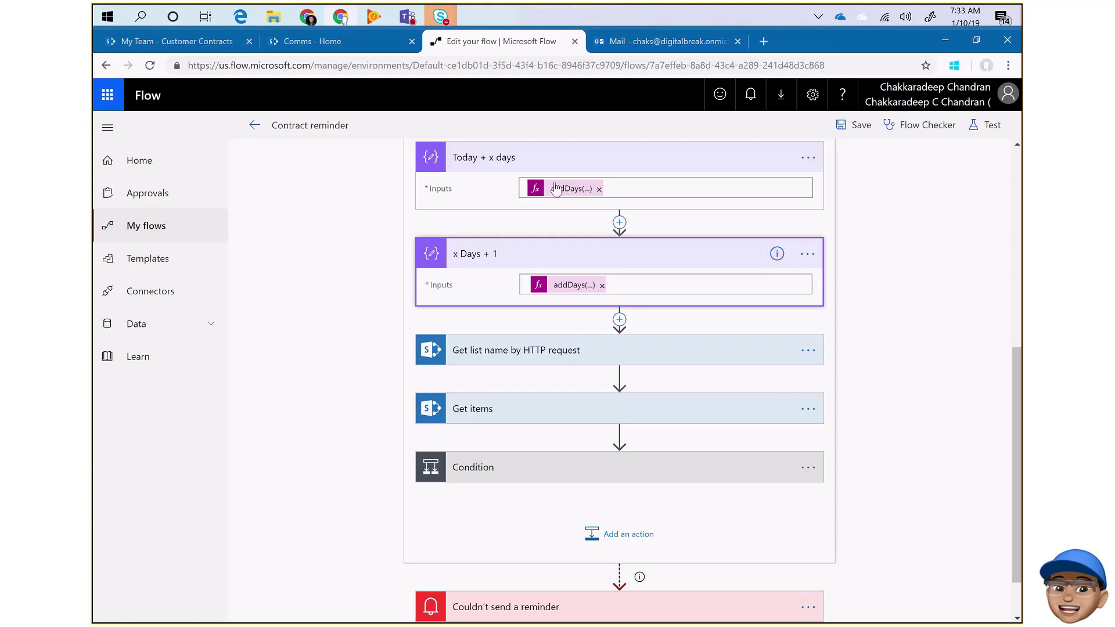
pyautogui.moveTo(555, 190)
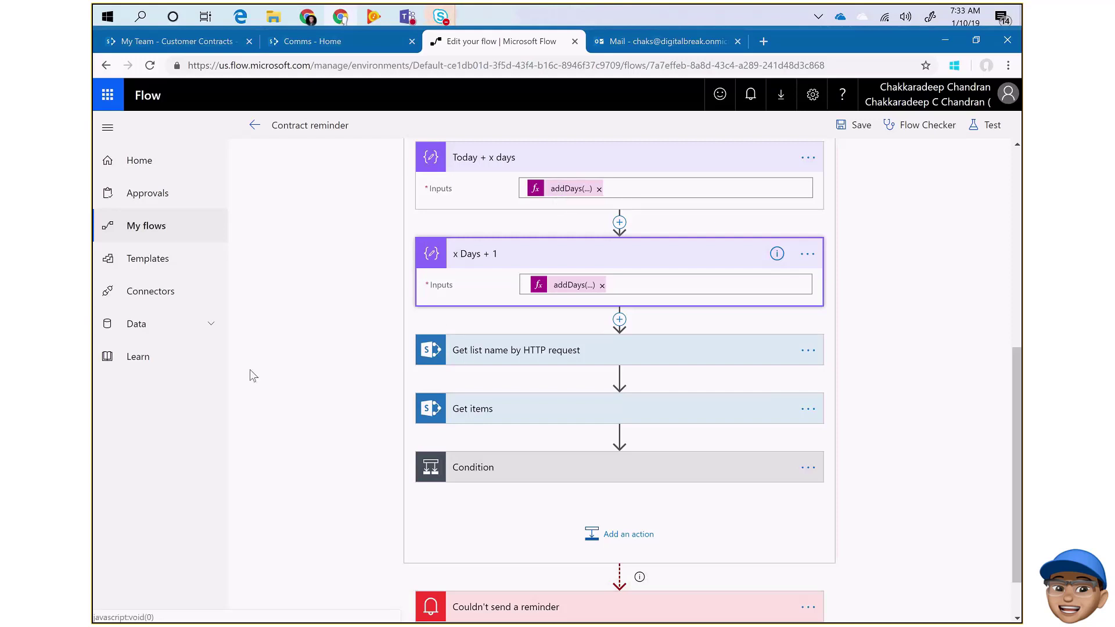
pyautogui.scroll(-1, 250, 375)
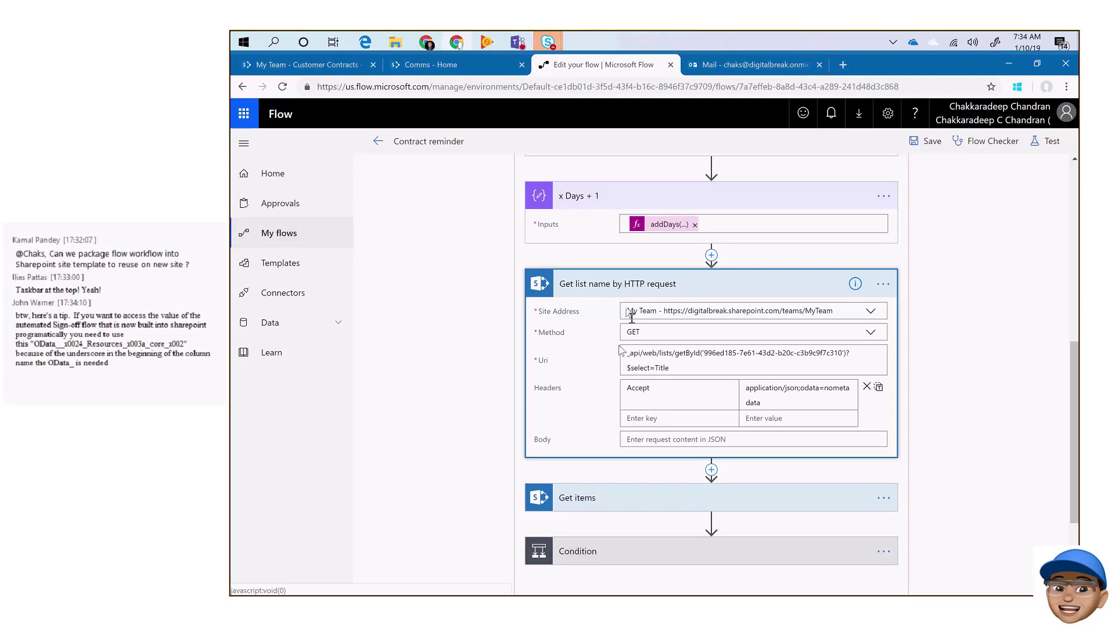
# - Show Get items' advanced options with its concat filter query, and expand the Condition's yes/no branches
pyautogui.scroll(-1, 621, 350)
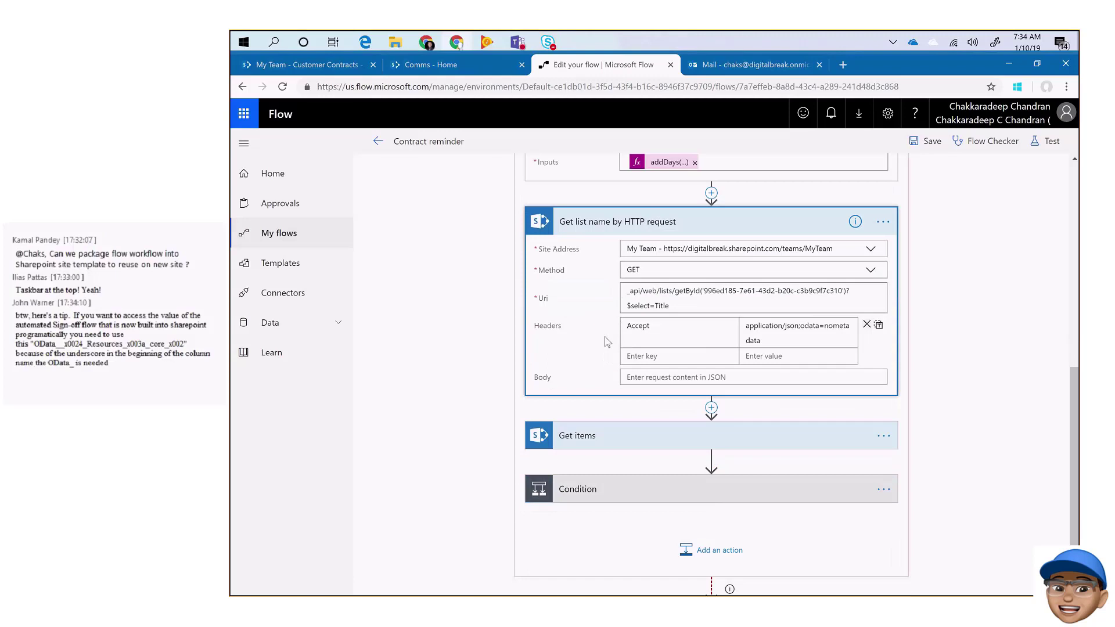
pyautogui.scroll(-2, 608, 342)
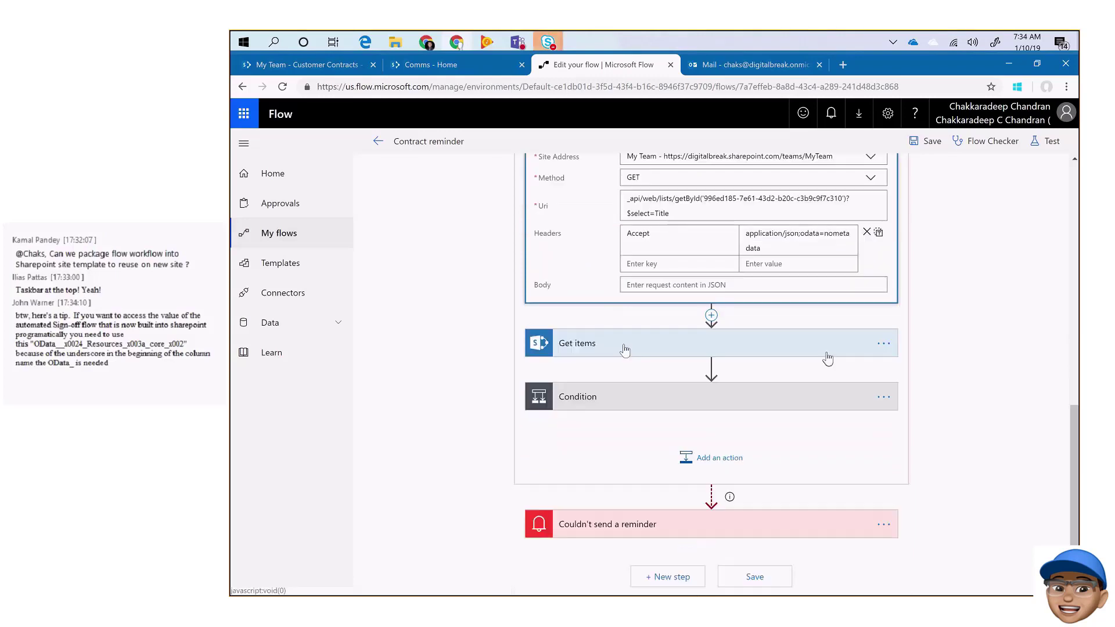
pyautogui.click(622, 348)
pyautogui.click(617, 353)
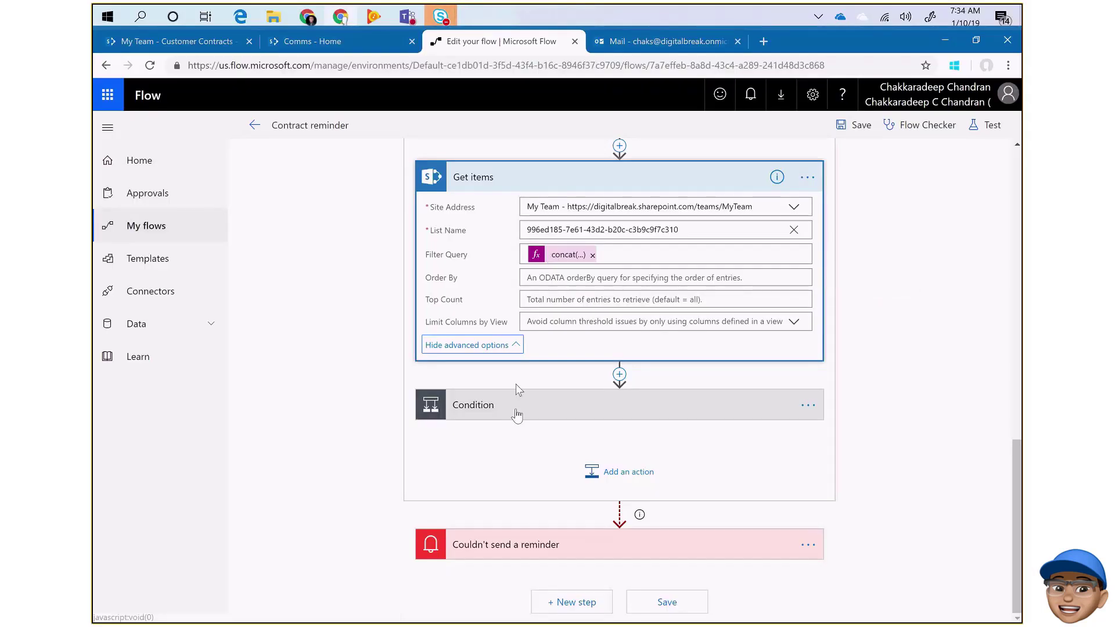
pyautogui.click(517, 414)
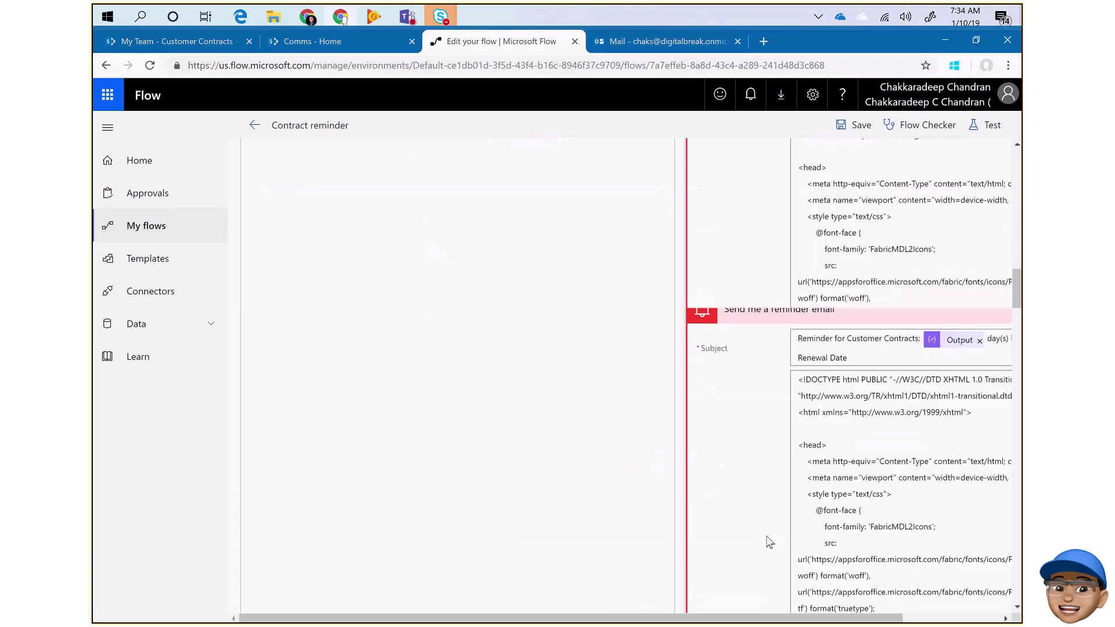
# - Expand the Apply to each loop, scroll through Send me a reminder email, then view the received email
pyautogui.scroll(5, 768, 548)
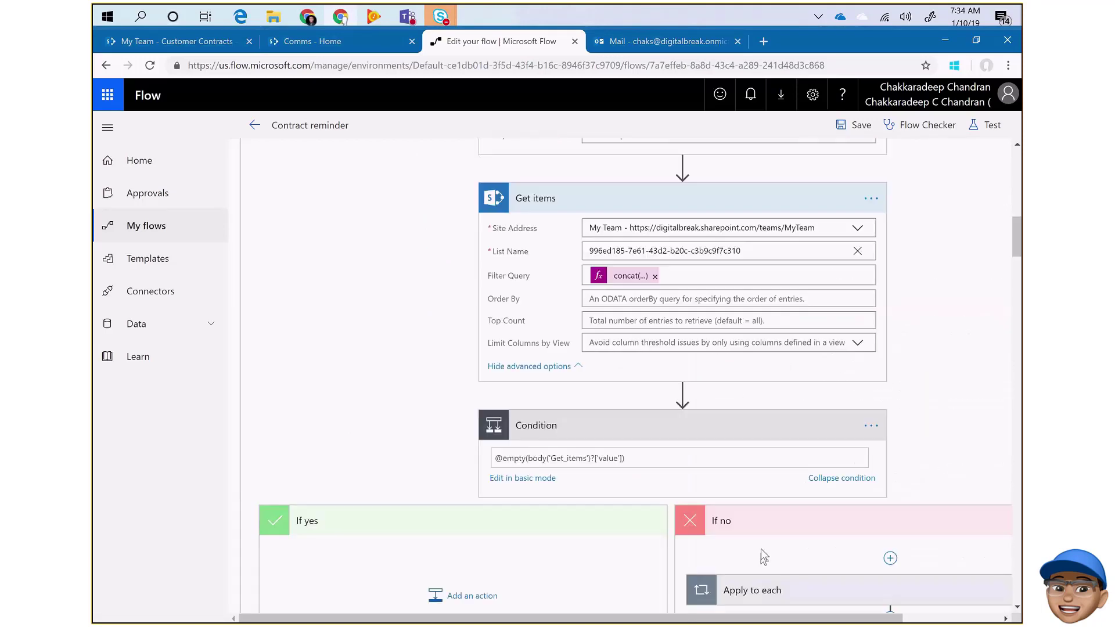
pyautogui.click(773, 335)
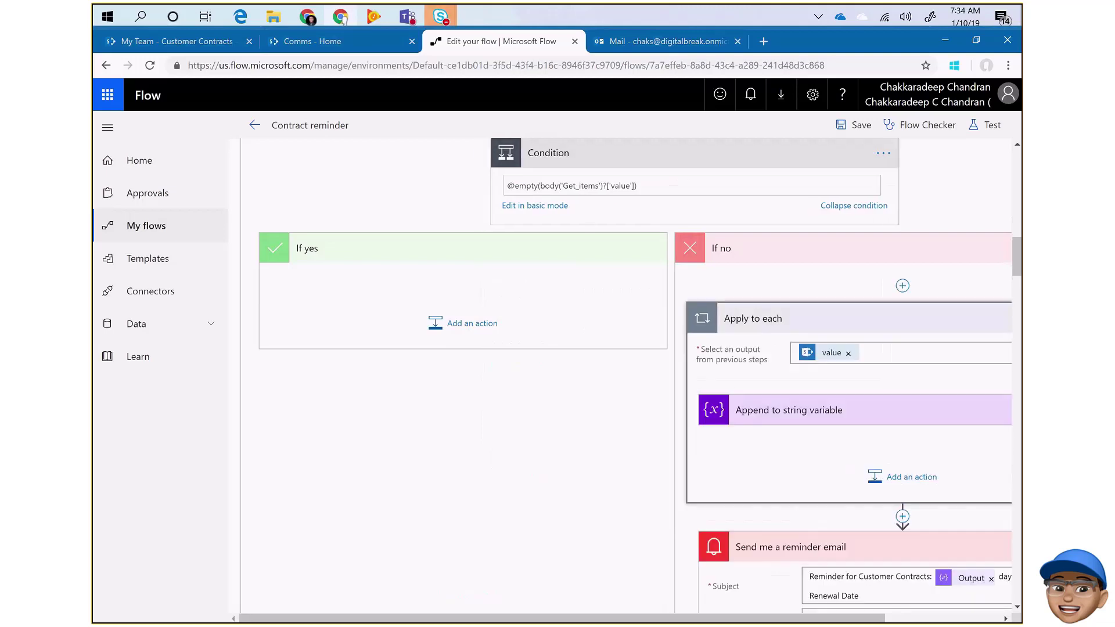
pyautogui.moveTo(554, 619); pyautogui.dragTo(670, 618)
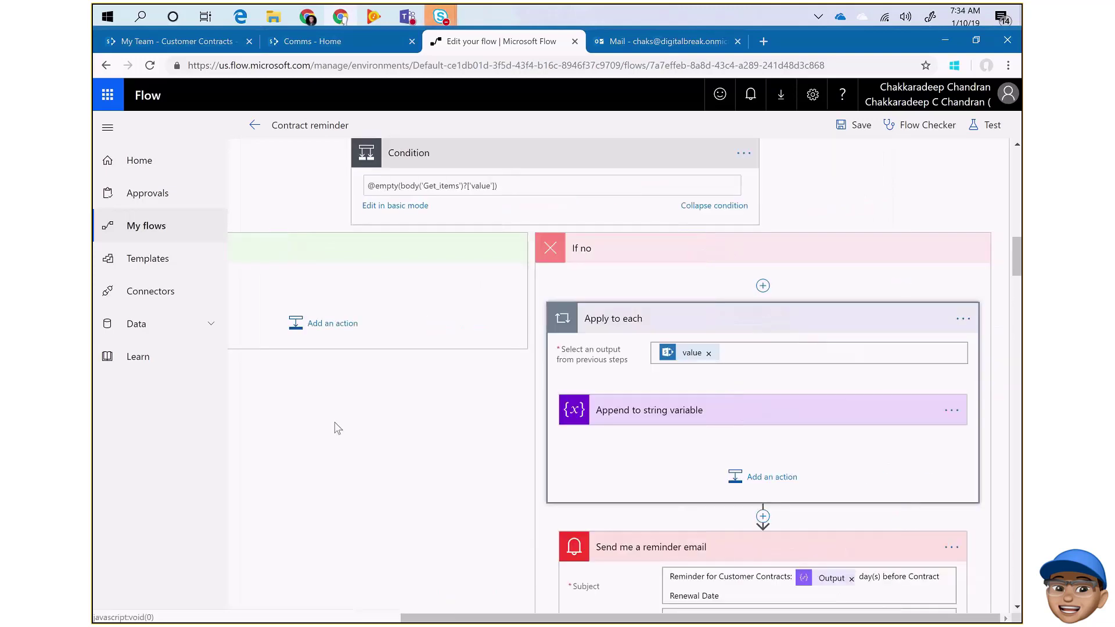
pyautogui.scroll(-3, 465, 371)
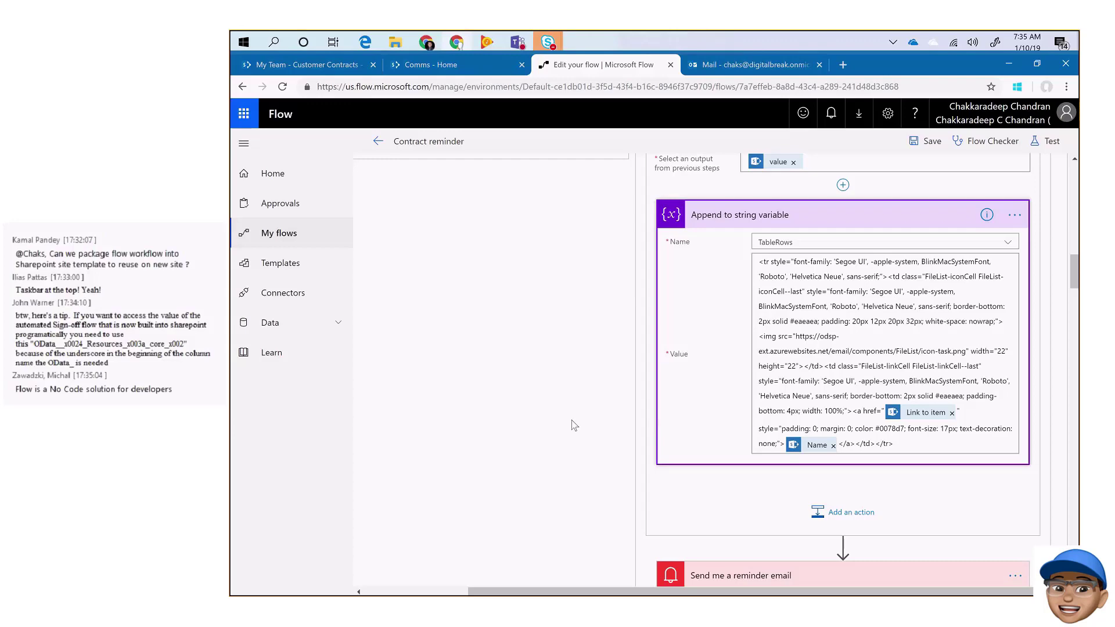
pyautogui.scroll(-3, 574, 426)
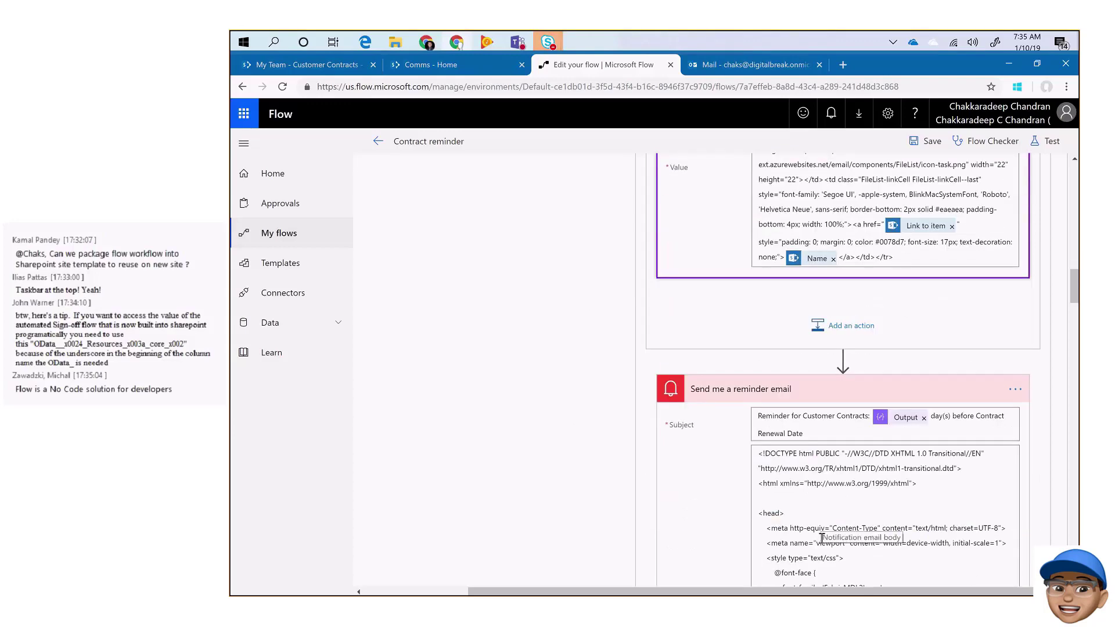
pyautogui.scroll(-2, 822, 538)
pyautogui.scroll(-4, 822, 539)
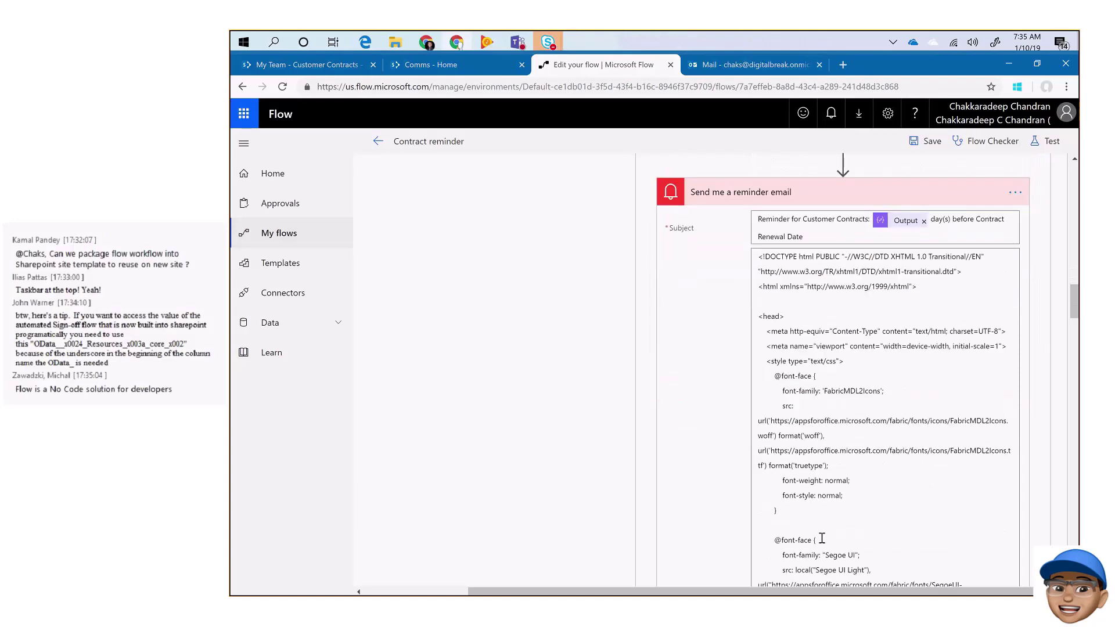
pyautogui.click(749, 64)
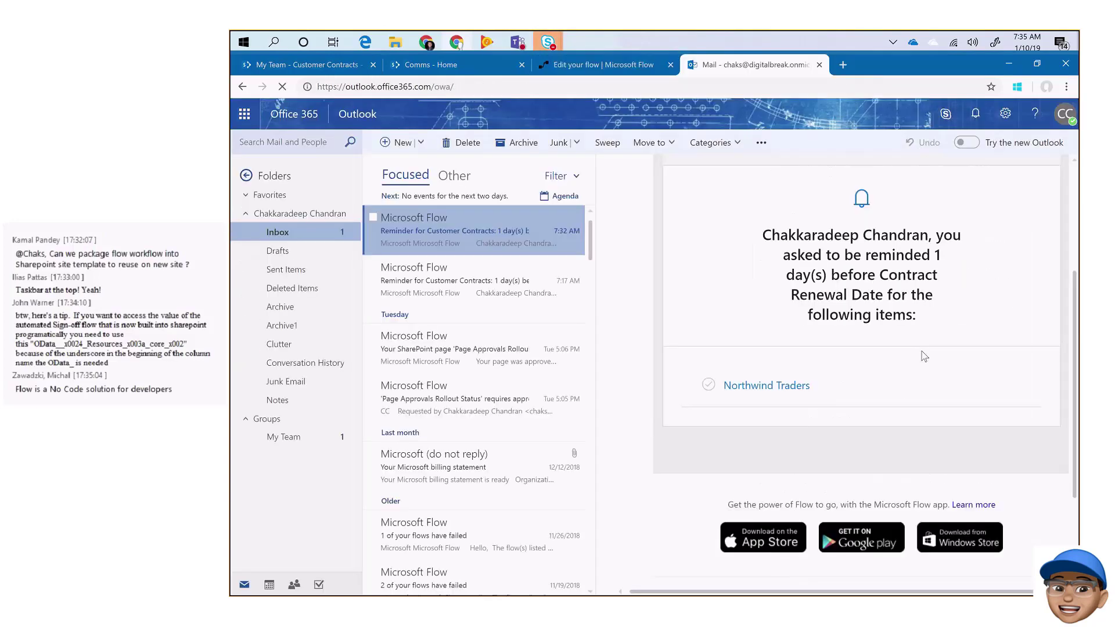
# - Return to the Contract reminder editor, scrolled up to the Days to remind me in and addDays steps
pyautogui.click(579, 67)
pyautogui.scroll(15, 739, 369)
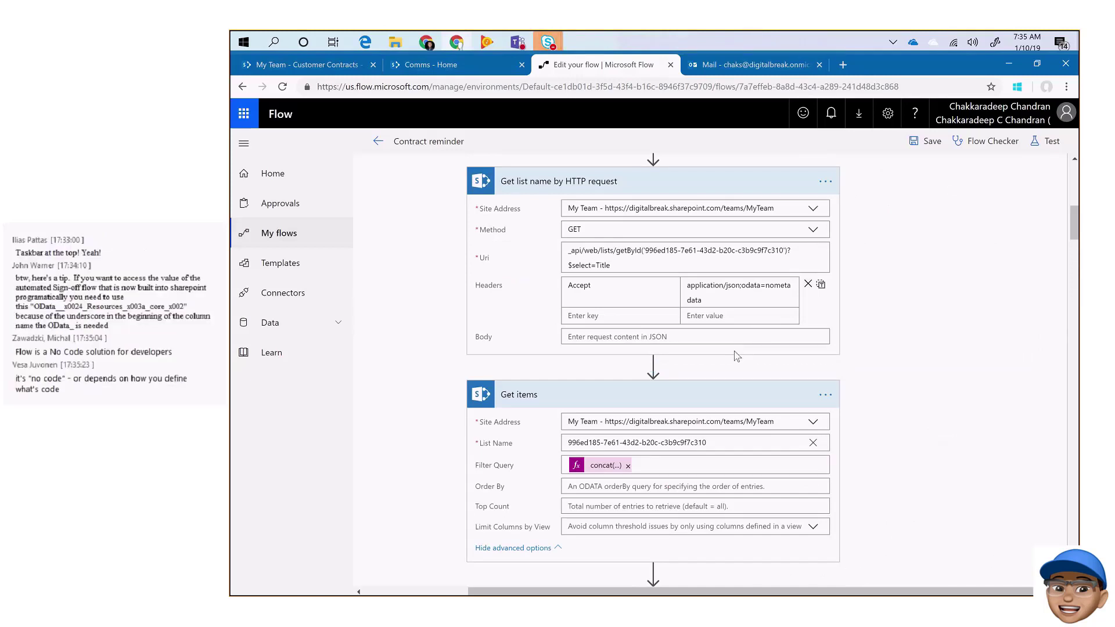
pyautogui.scroll(-4, 734, 356)
pyautogui.scroll(-6, 735, 356)
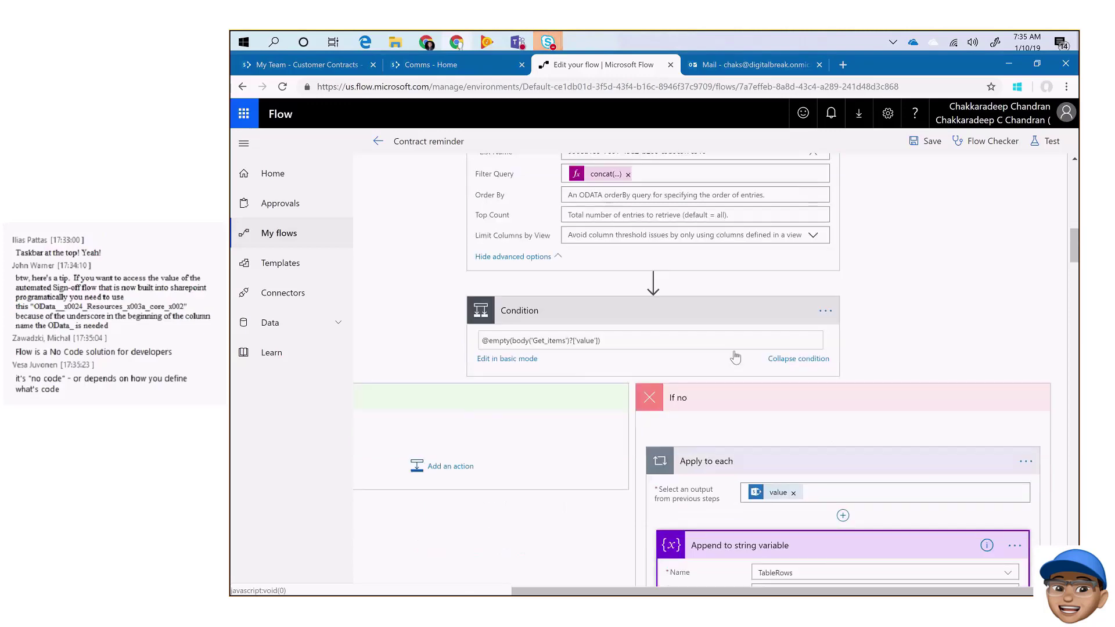
pyautogui.scroll(12, 735, 350)
pyautogui.scroll(10, 735, 349)
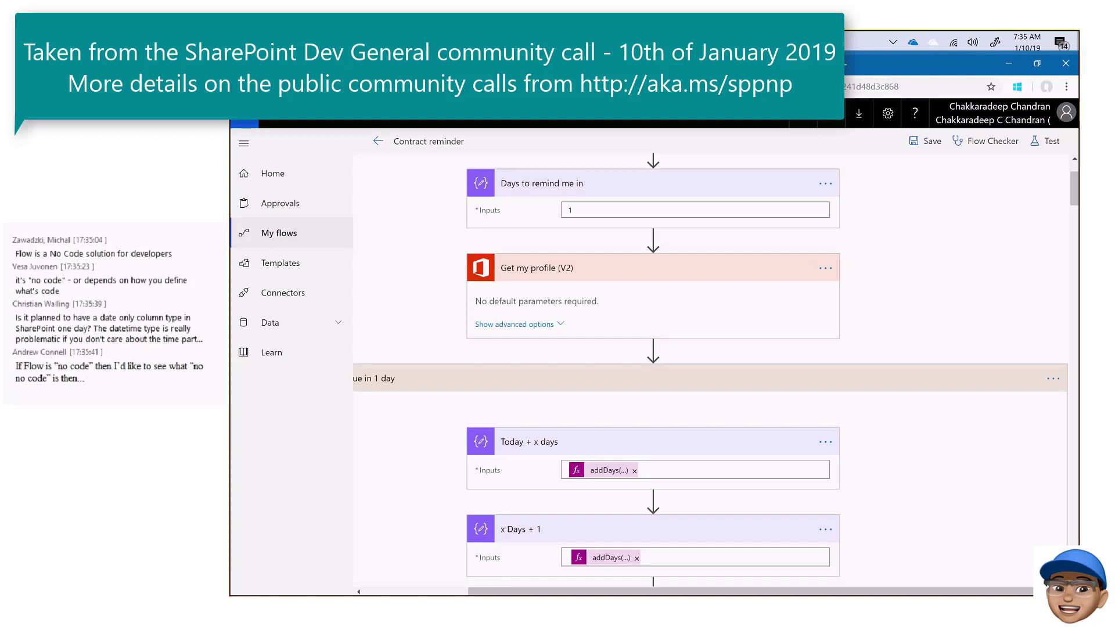
# - Switch to the Customer Contracts library and close the 'Reminder flow was created' notification
pyautogui.hotkey('ctrl', 'Tab')
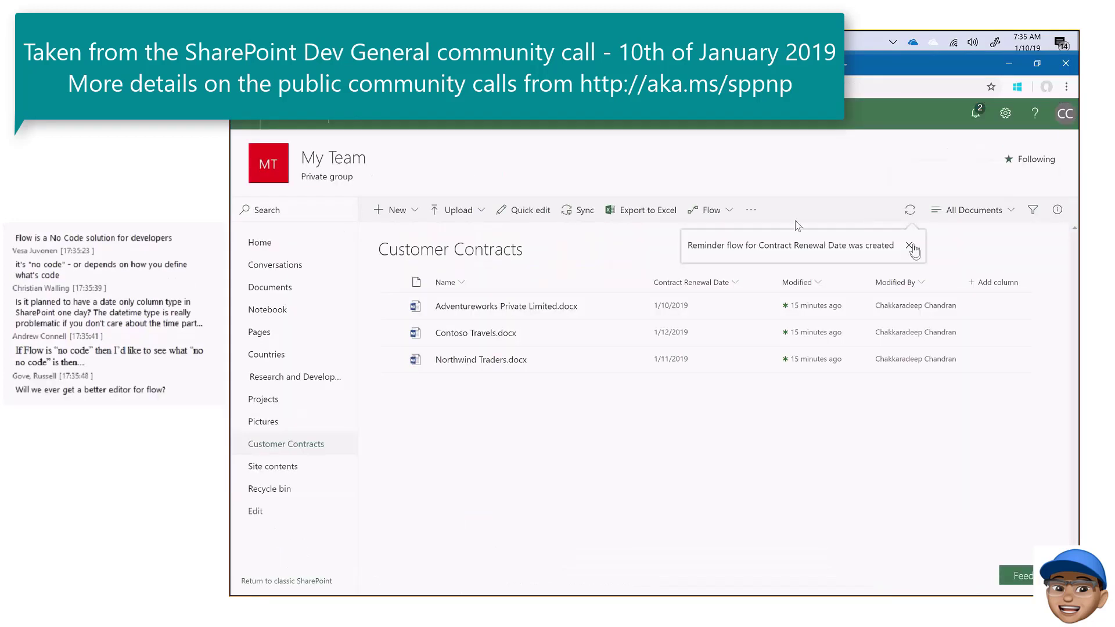
pyautogui.click(910, 247)
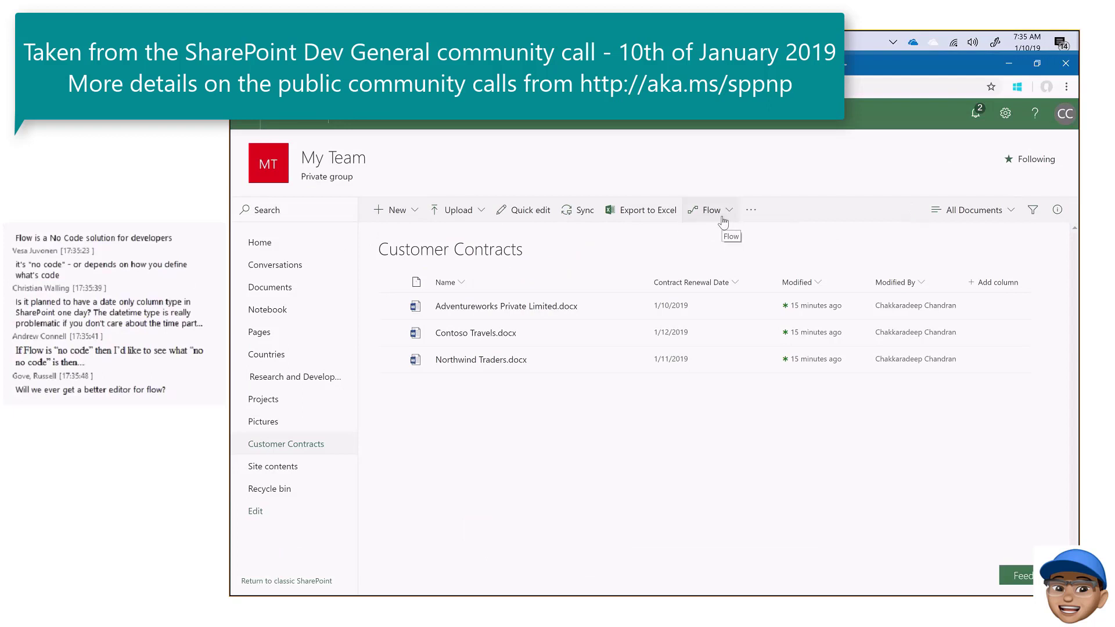